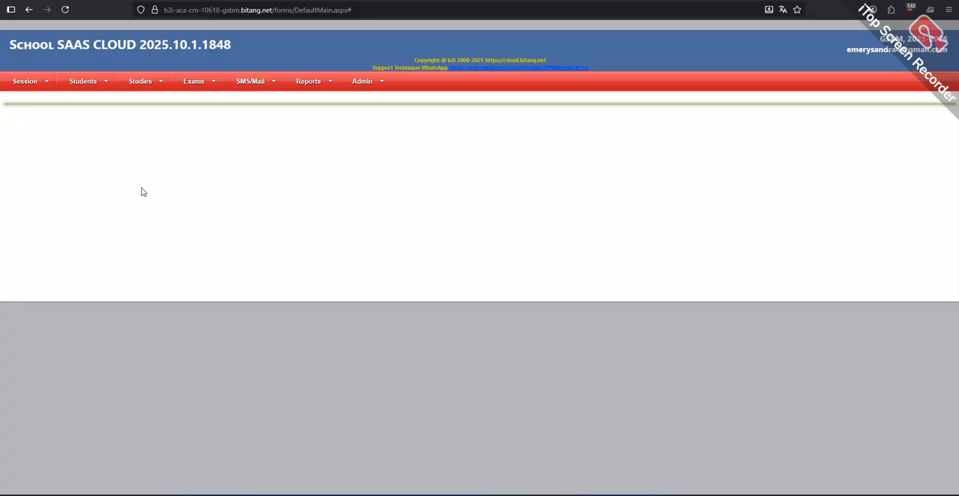
# Step: In Cashings (Quick), search the students for "Ard" and select the sixth matching student
pyautogui.click(86, 86)
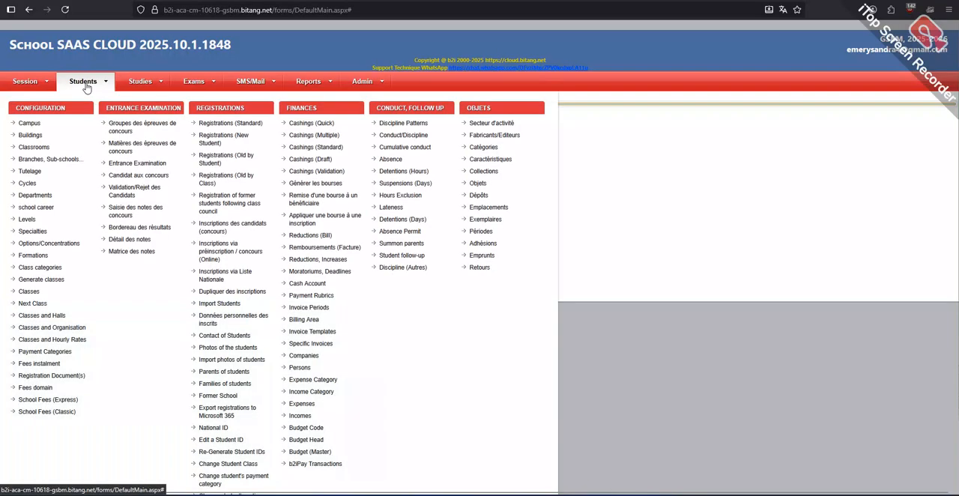
pyautogui.click(300, 127)
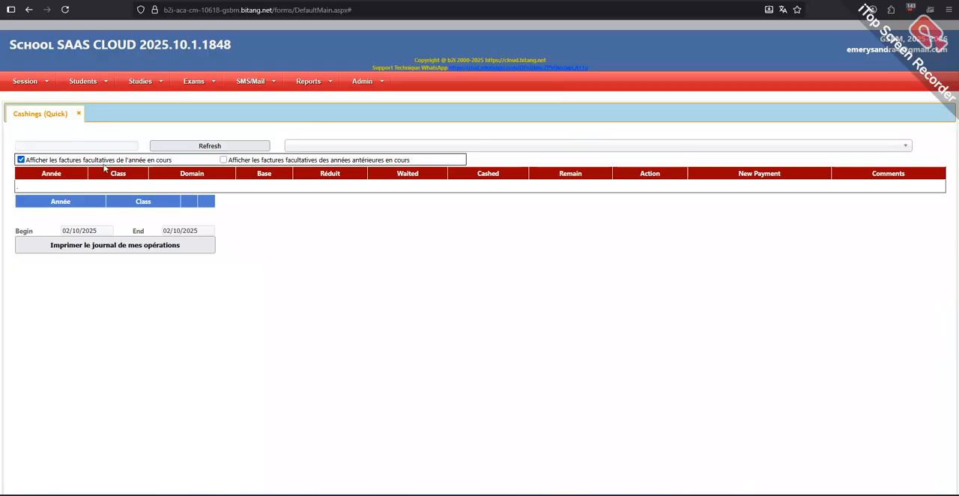
pyautogui.click(72, 146)
pyautogui.write('A')
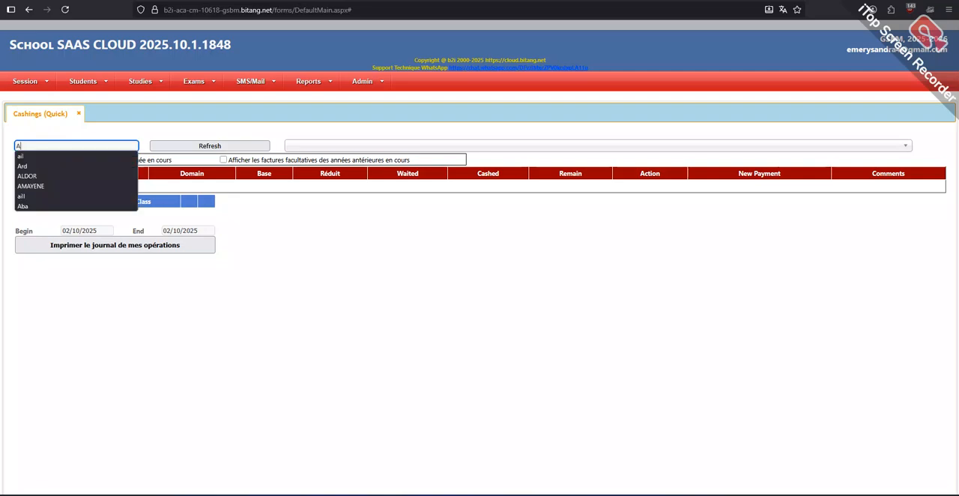
pyautogui.write('rd')
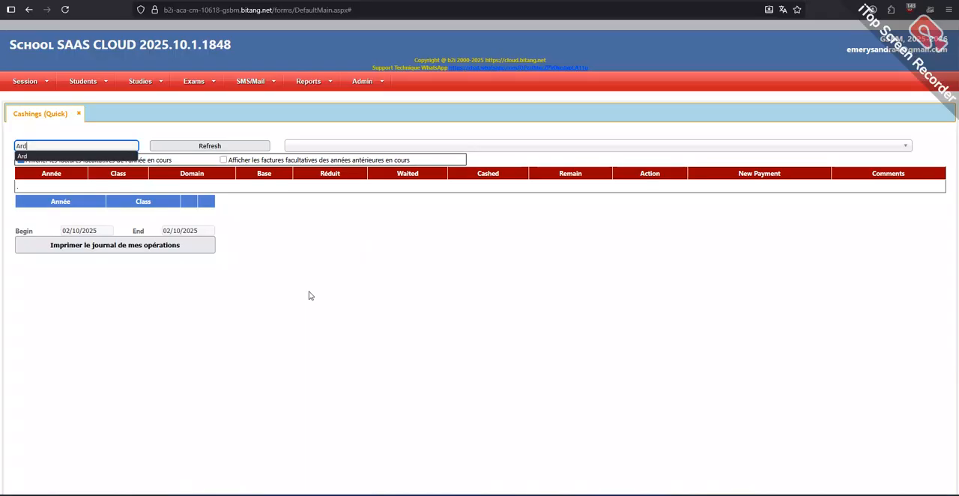
pyautogui.click(201, 148)
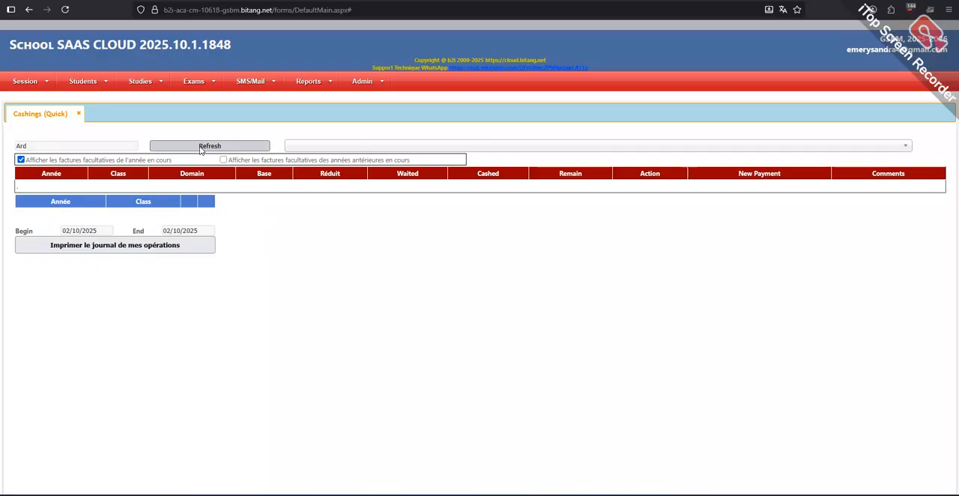
pyautogui.click(327, 149)
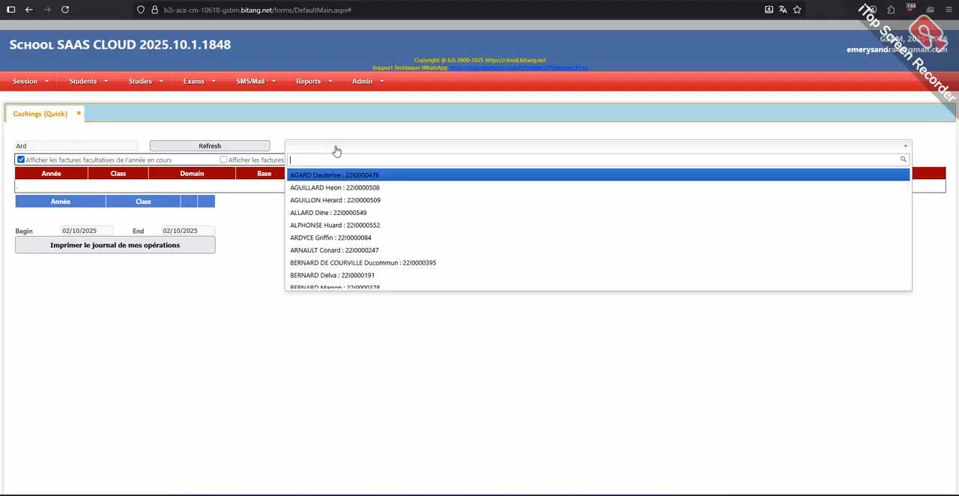
pyautogui.click(341, 239)
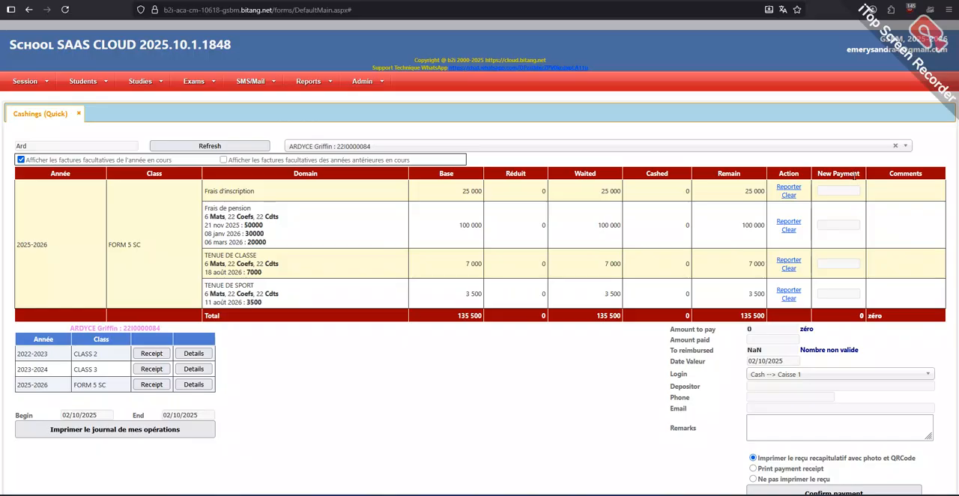
# Step: Enter new payments of 25000, the full balance, for Frais d'inscription and 30000 for Frais de pension
pyautogui.click(790, 188)
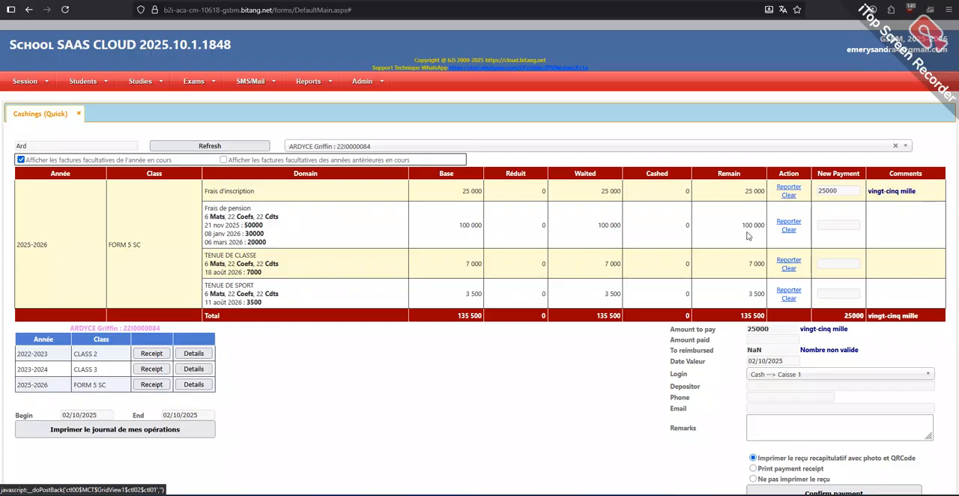
pyautogui.click(832, 225)
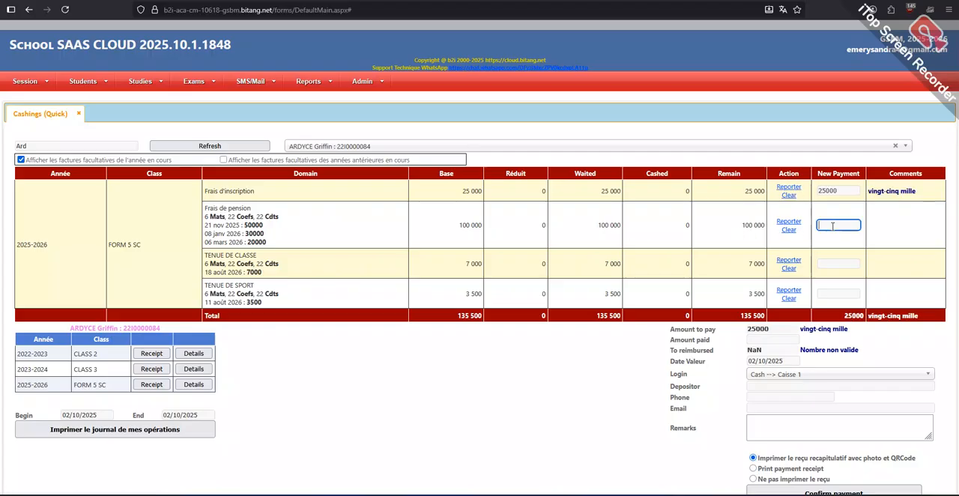
pyautogui.write('30000')
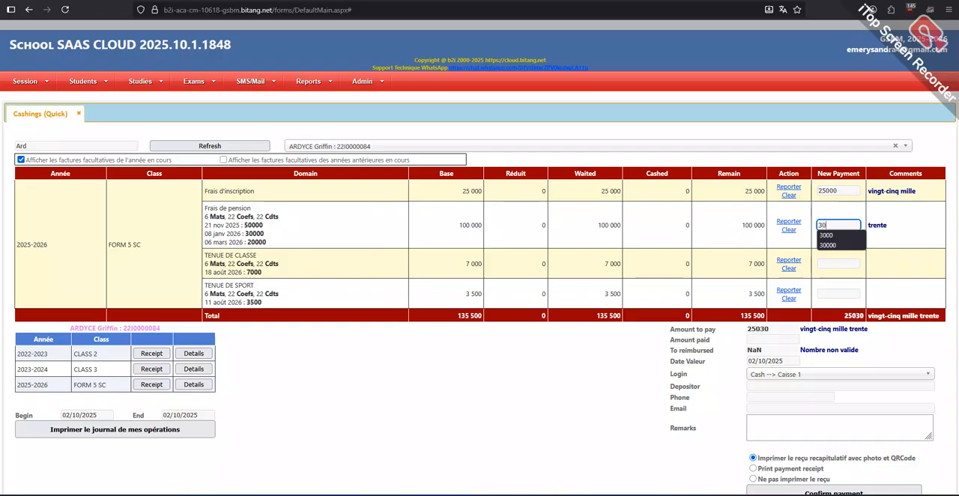
pyautogui.click(572, 393)
# Step: Set the payment login to Bank --> Banque 1 and choose UBA as the bank
pyautogui.scroll(-2, 736, 255)
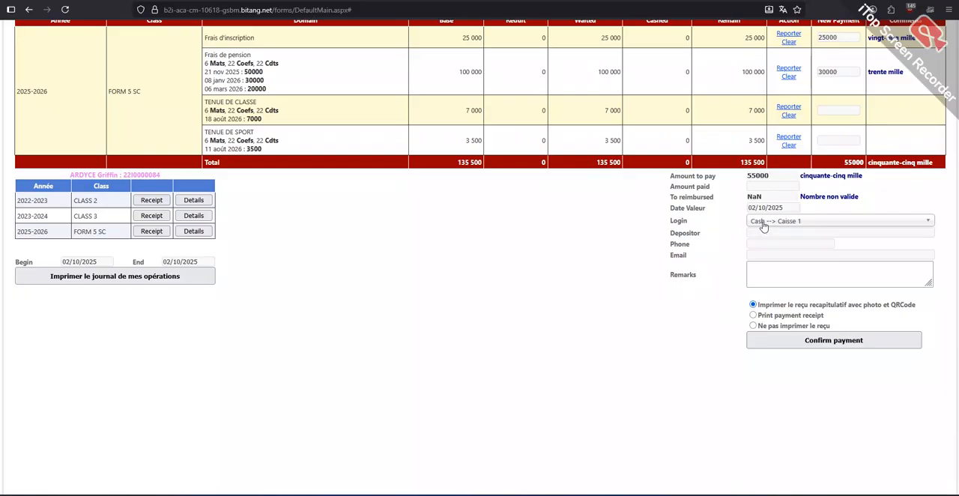
pyautogui.click(762, 225)
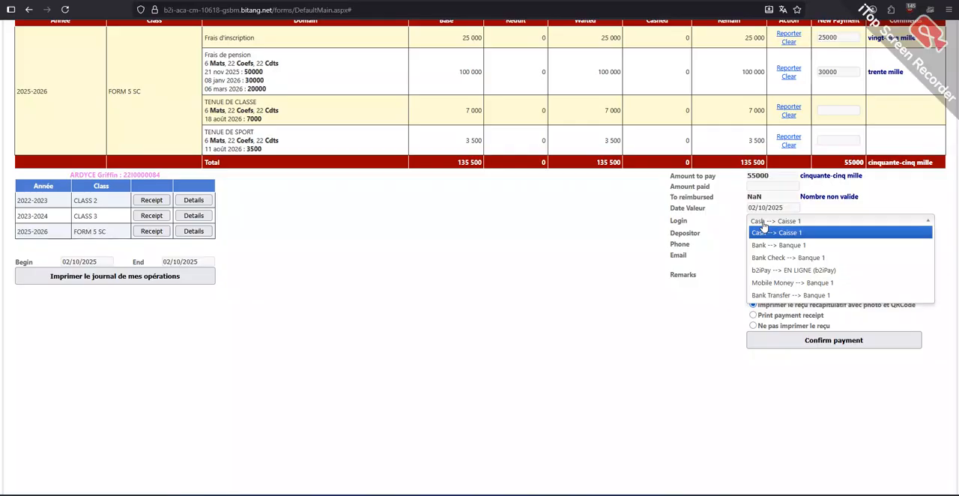
pyautogui.click(783, 245)
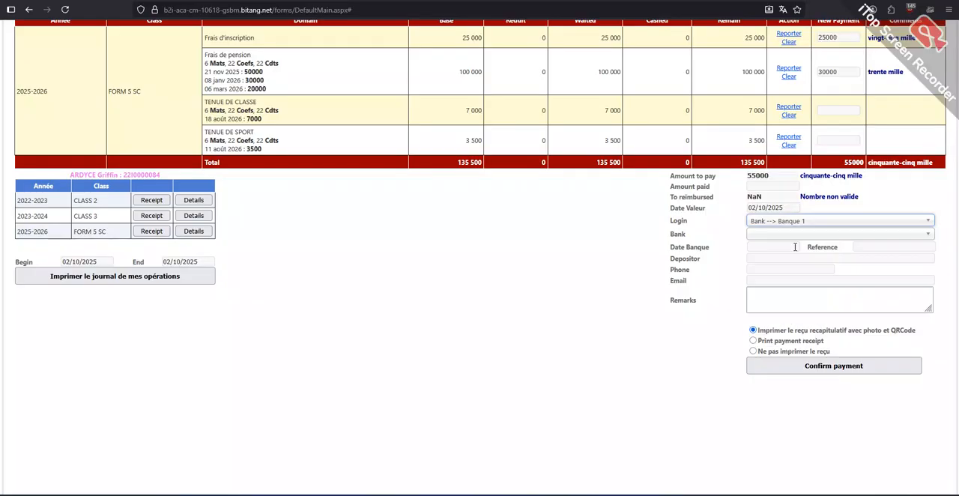
pyautogui.click(759, 235)
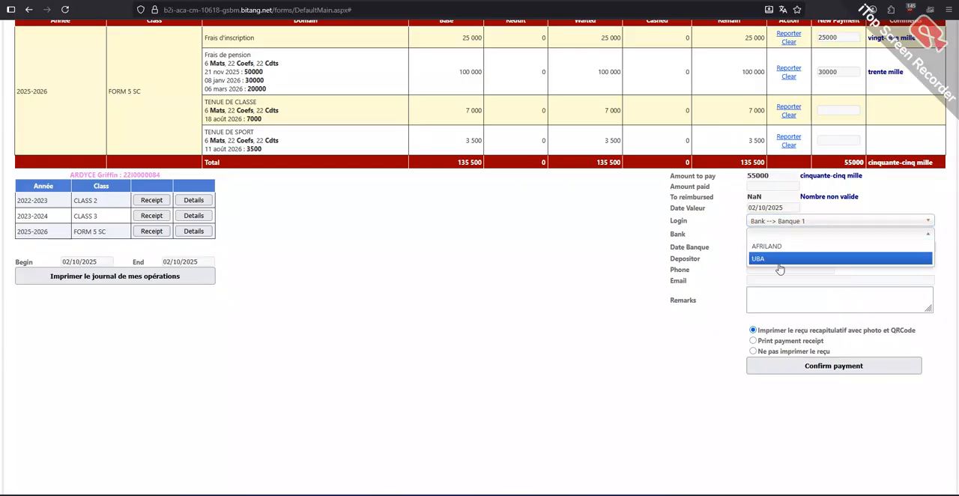
pyautogui.click(760, 259)
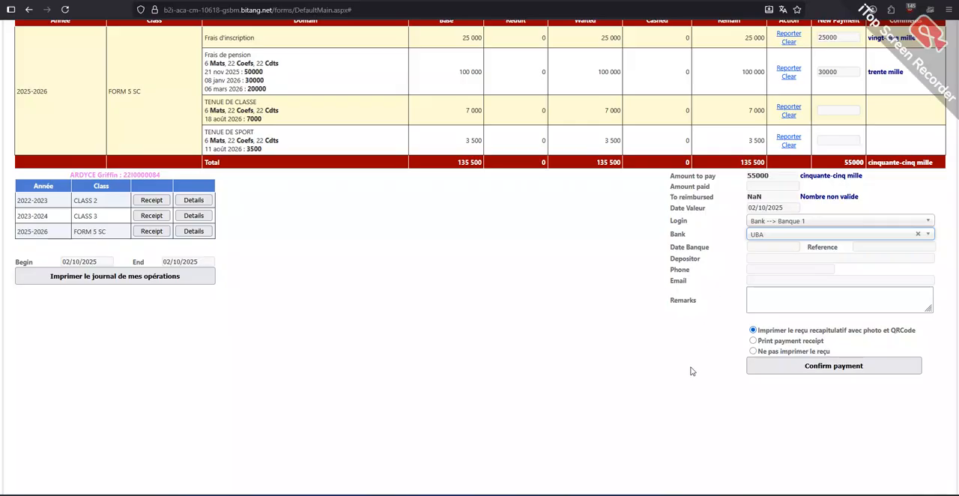
# Step: Try each receipt printing option and reselect the summary receipt with photo and QR code
pyautogui.scroll(-1, 753, 349)
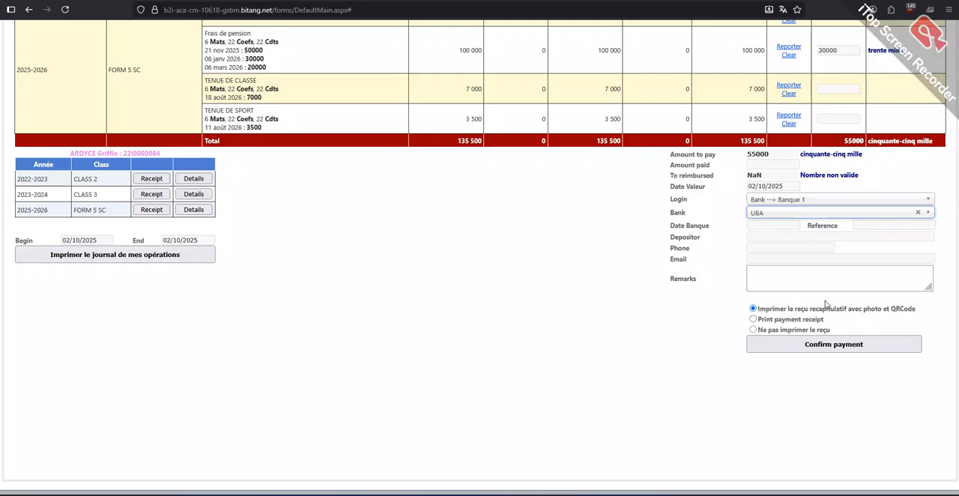
pyautogui.click(754, 319)
pyautogui.click(754, 309)
pyautogui.click(754, 319)
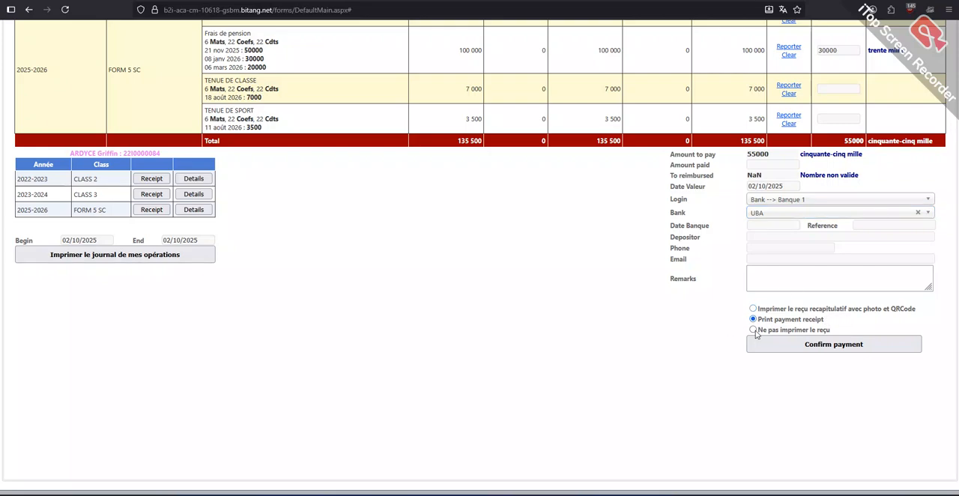
pyautogui.click(753, 331)
pyautogui.click(753, 308)
# Step: Set the payment login to Cash --> Caisse 1 and confirm the student's payment
pyautogui.click(766, 203)
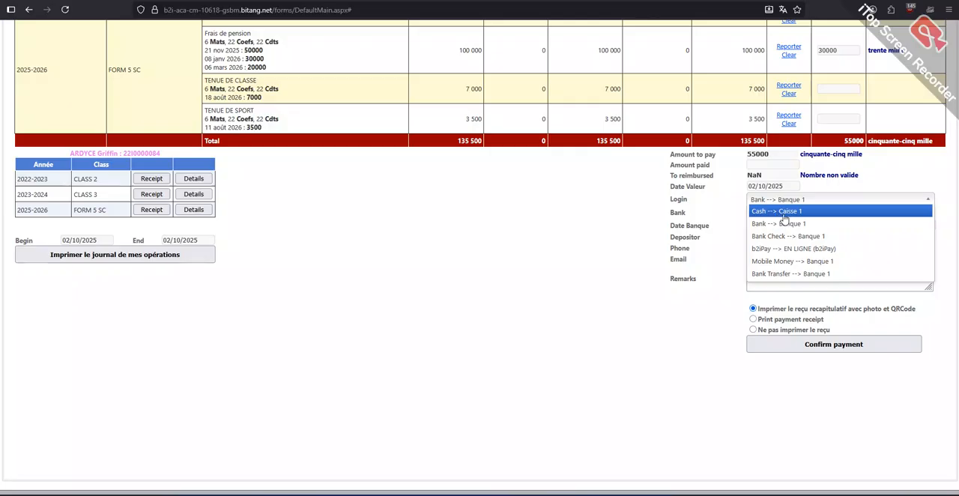
pyautogui.click(790, 213)
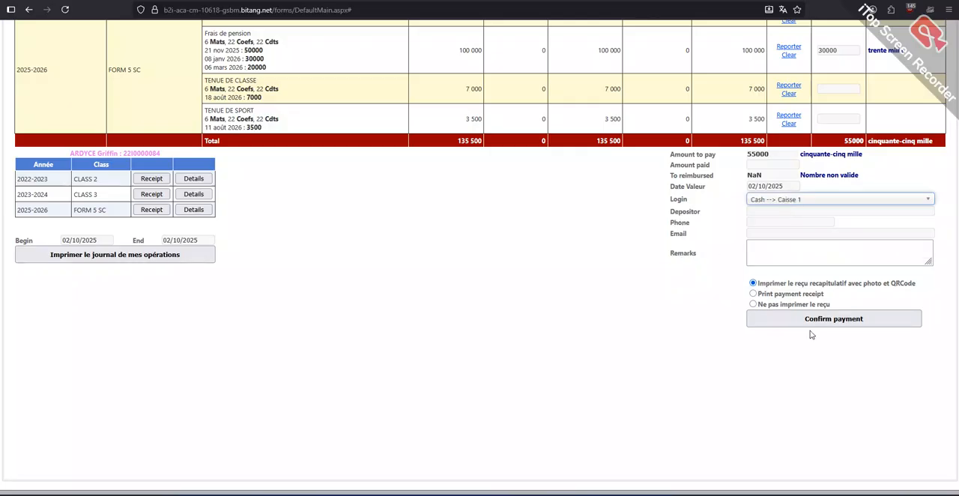
pyautogui.scroll(3, 574, 157)
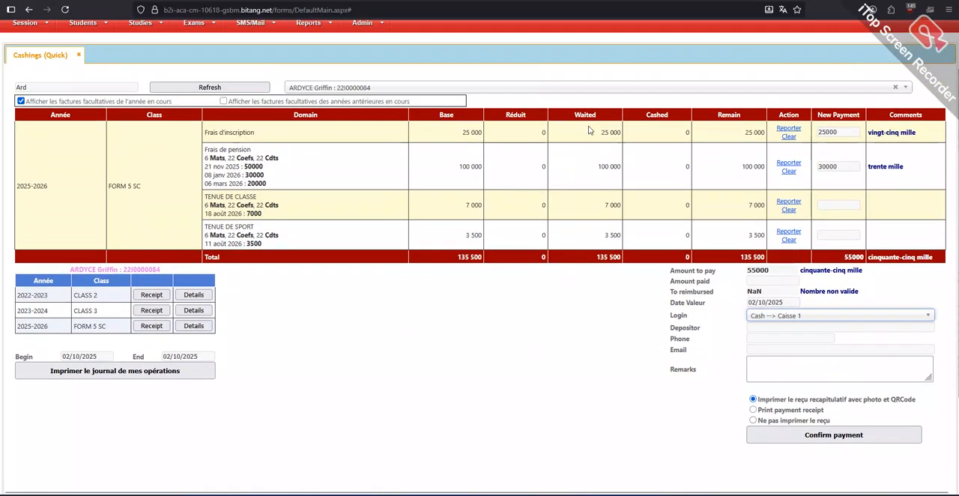
pyautogui.scroll(-2, 780, 236)
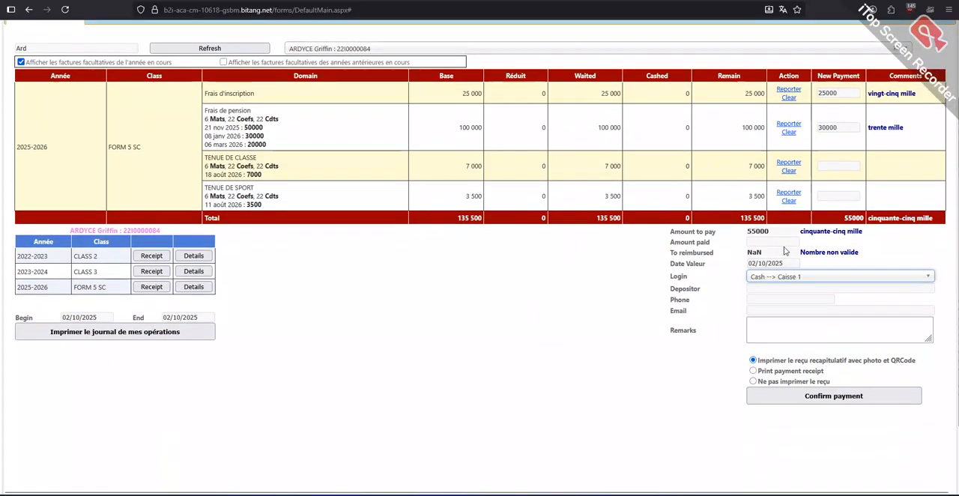
pyautogui.scroll(-2, 589, 330)
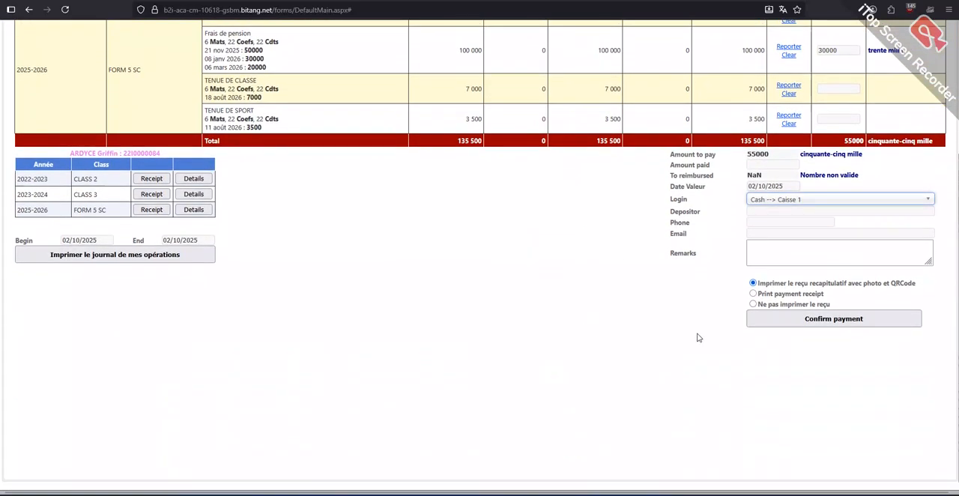
pyautogui.click(795, 322)
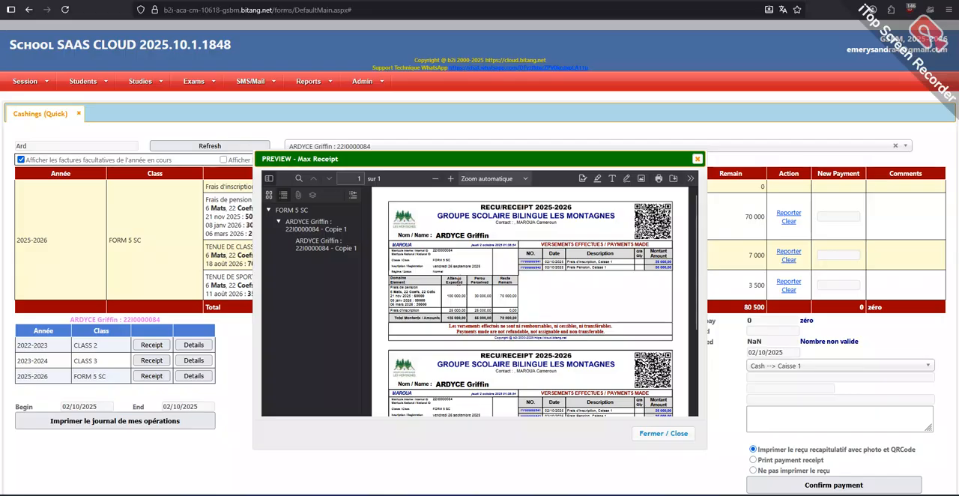
# Step: Examine both copies of the payment receipt in the Max Receipt preview
pyautogui.scroll(-3, 517, 261)
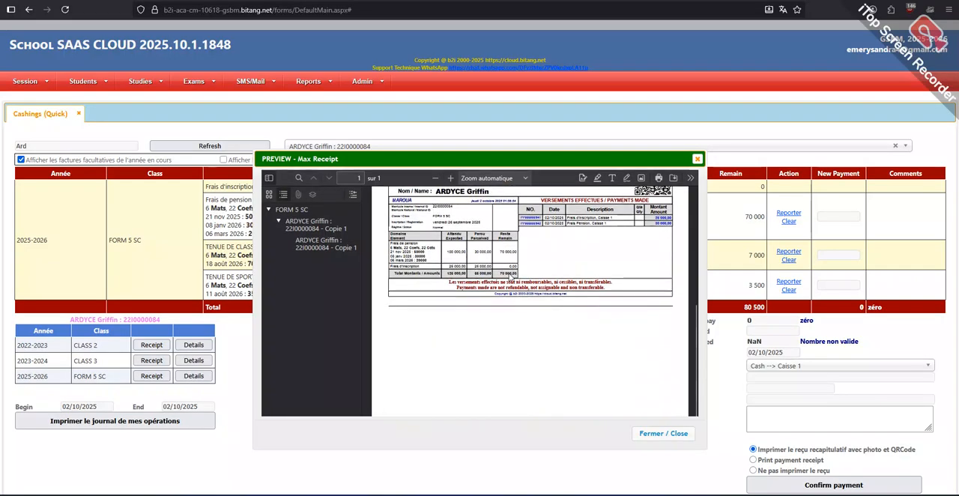
pyautogui.scroll(-3, 514, 299)
pyautogui.scroll(3, 514, 300)
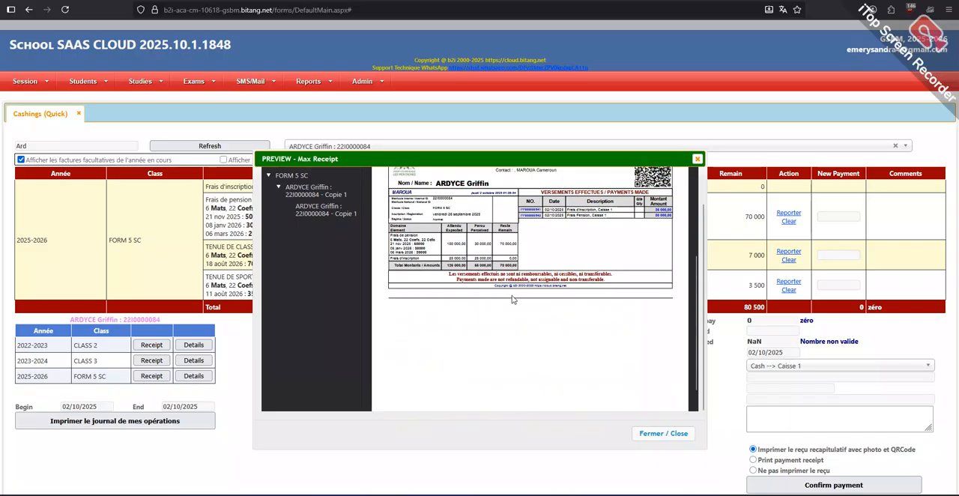
pyautogui.scroll(-2, 522, 258)
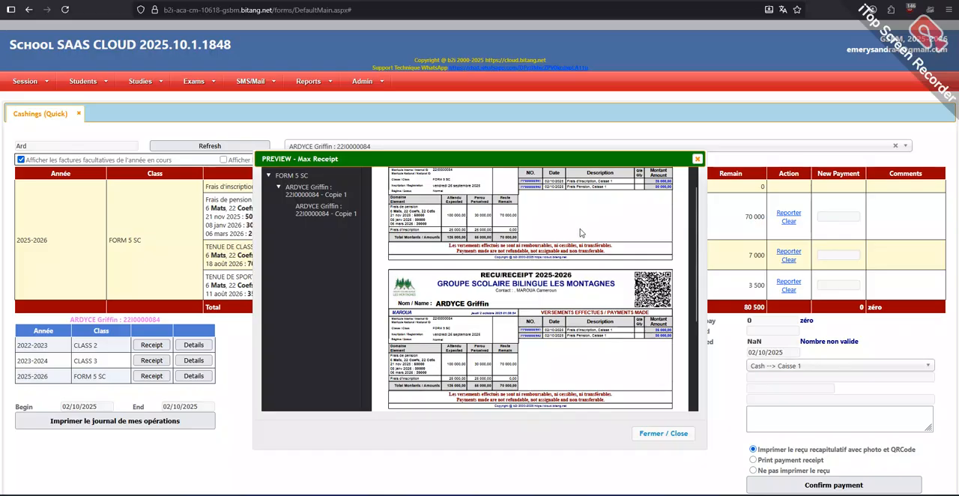
pyautogui.scroll(2, 557, 247)
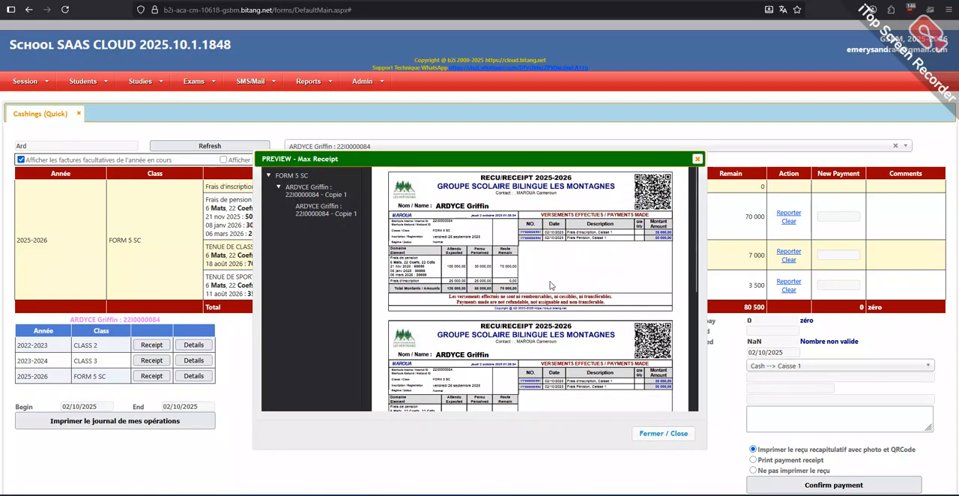
pyautogui.scroll(-2, 551, 287)
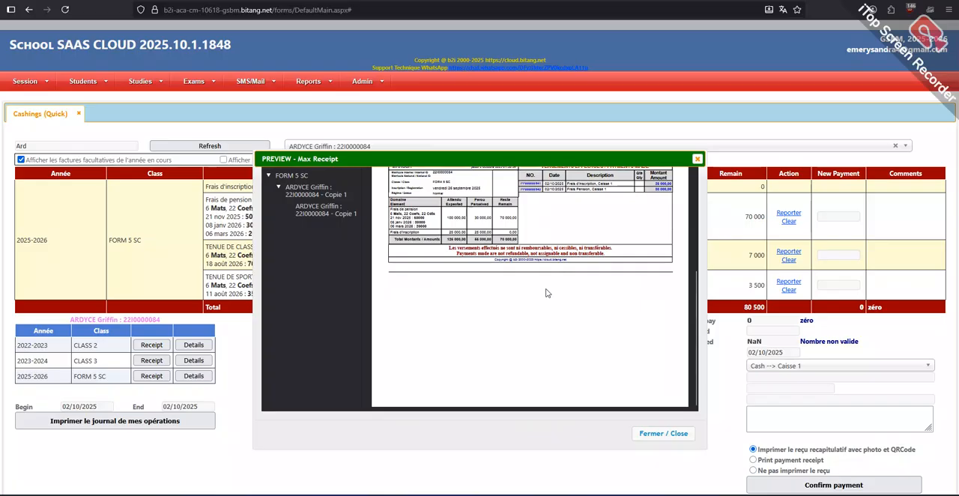
pyautogui.scroll(3, 547, 293)
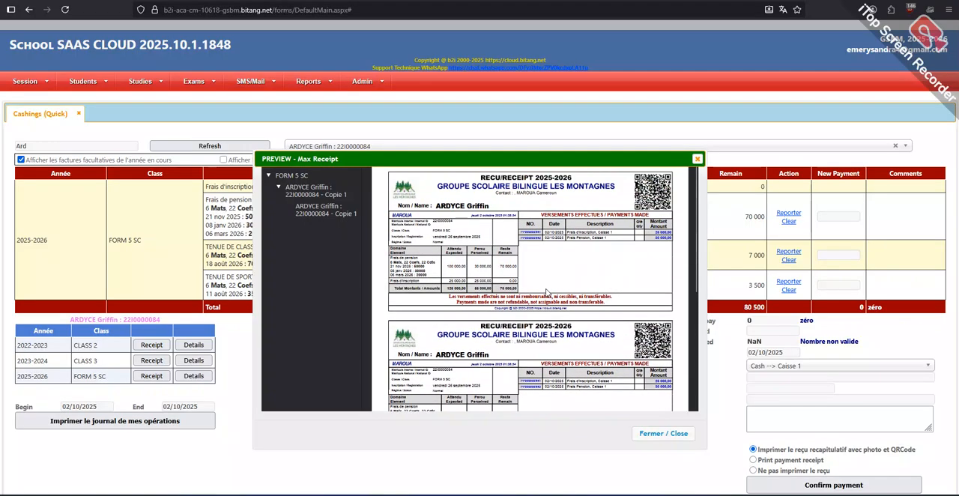